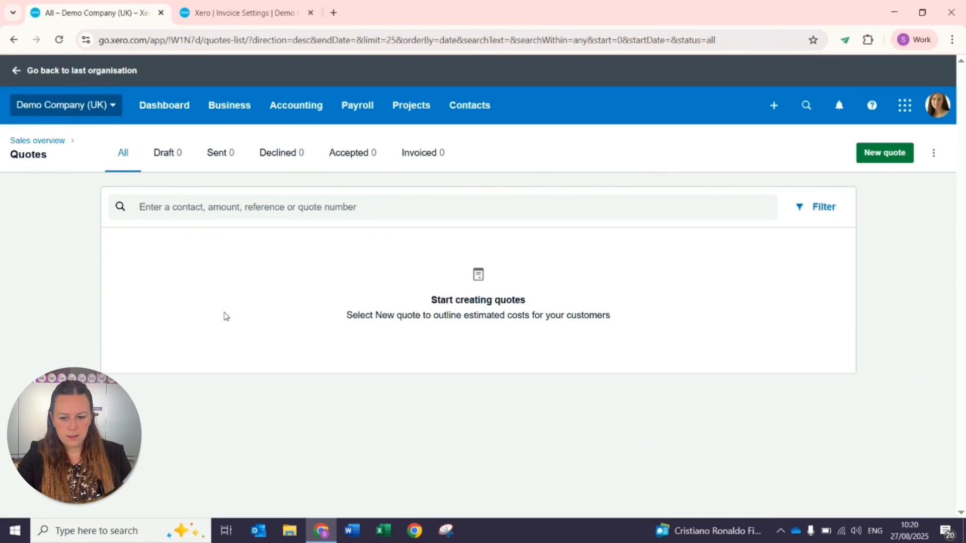
Create a new quote for Rex Media Group with an expiry date in 30 days.
left_click(882, 154)
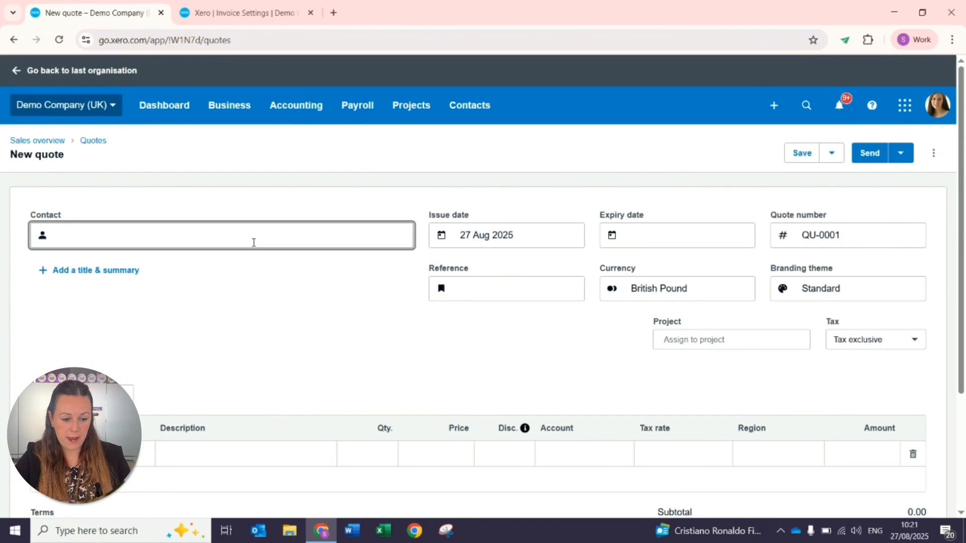
type("rex")
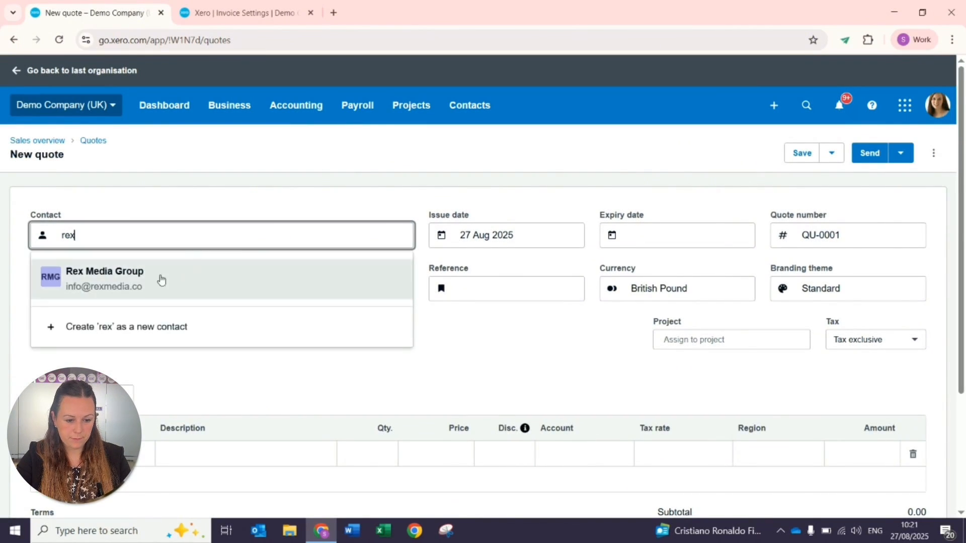
left_click(161, 280)
left_click(631, 235)
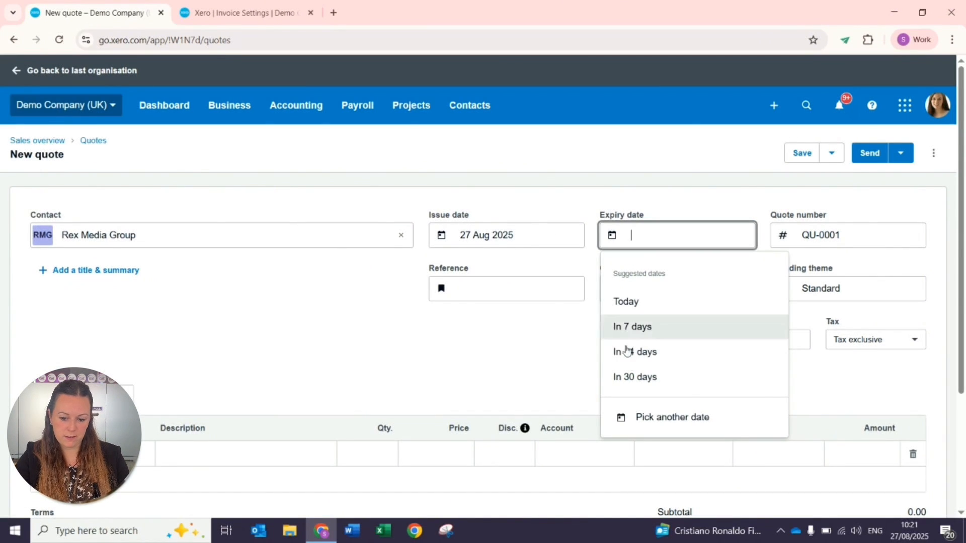
left_click(634, 383)
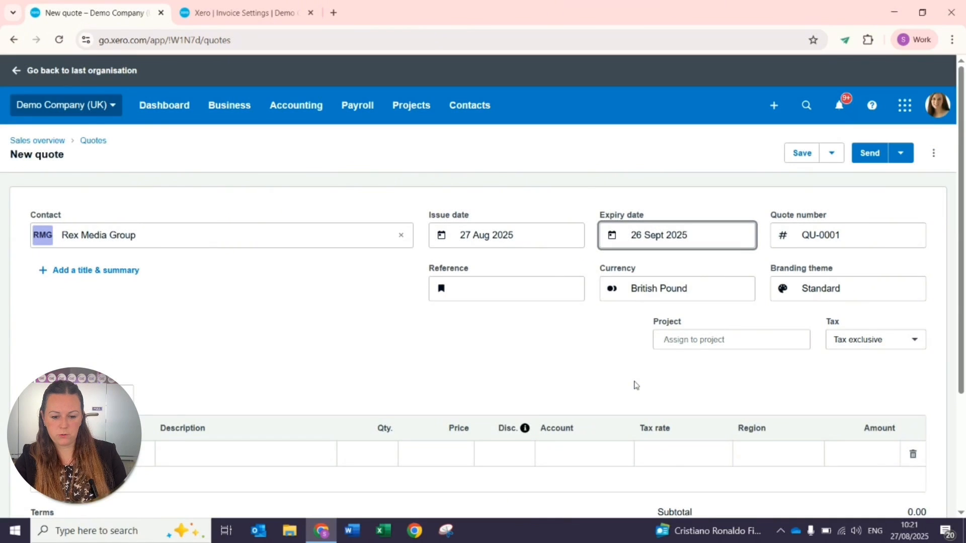
Fill in the first line item with description Quote, price 5000 and account 200 - Sales.
scroll(634, 383, "down", 3)
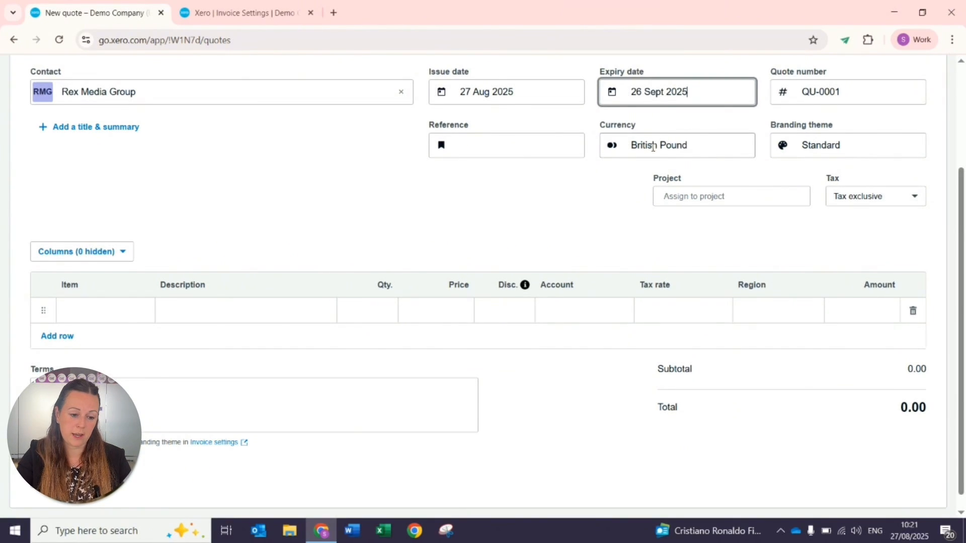
left_click(279, 305)
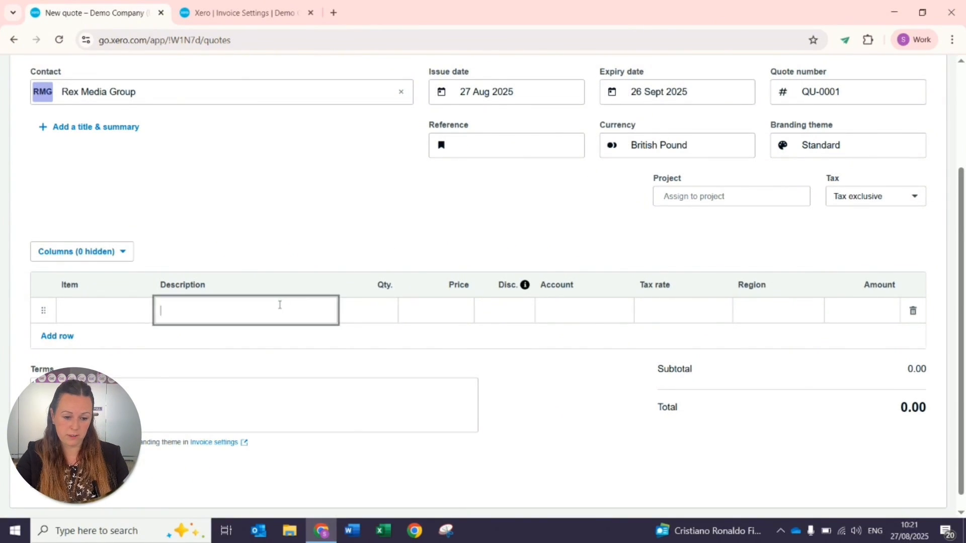
type("Quote")
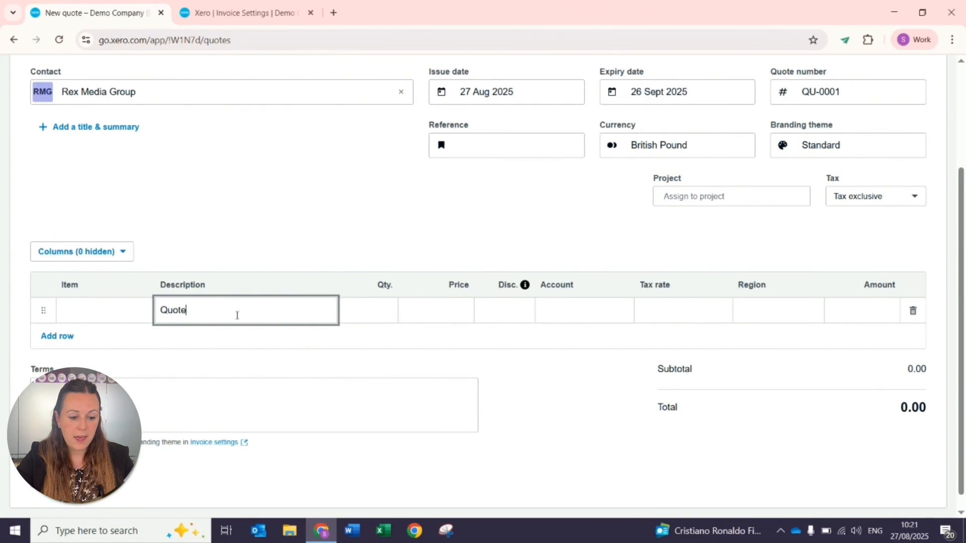
left_click(388, 317)
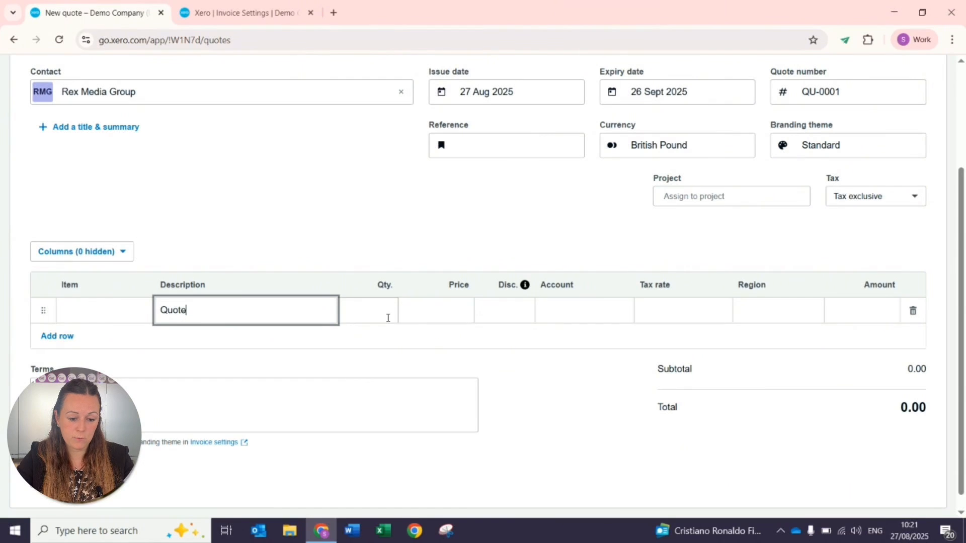
key("Tab")
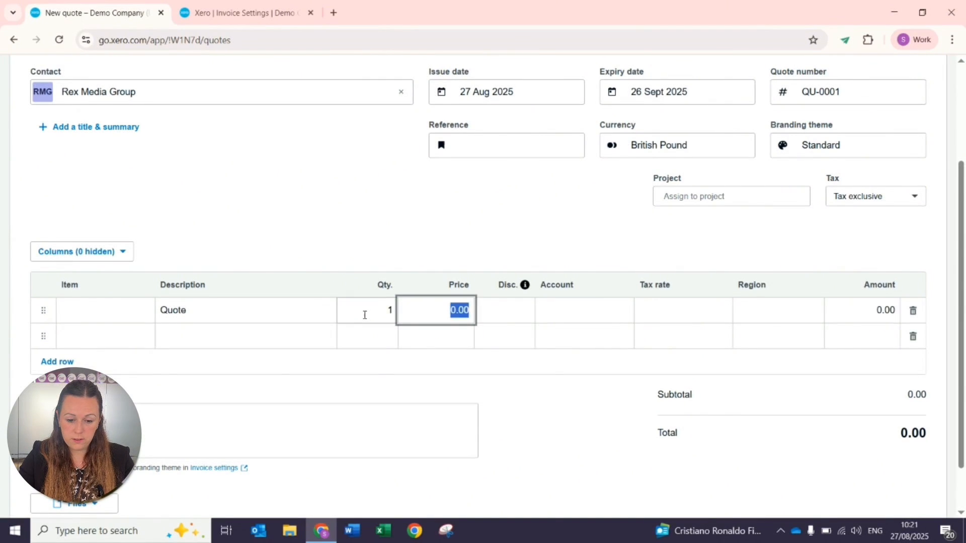
type("5000")
key("Tab")
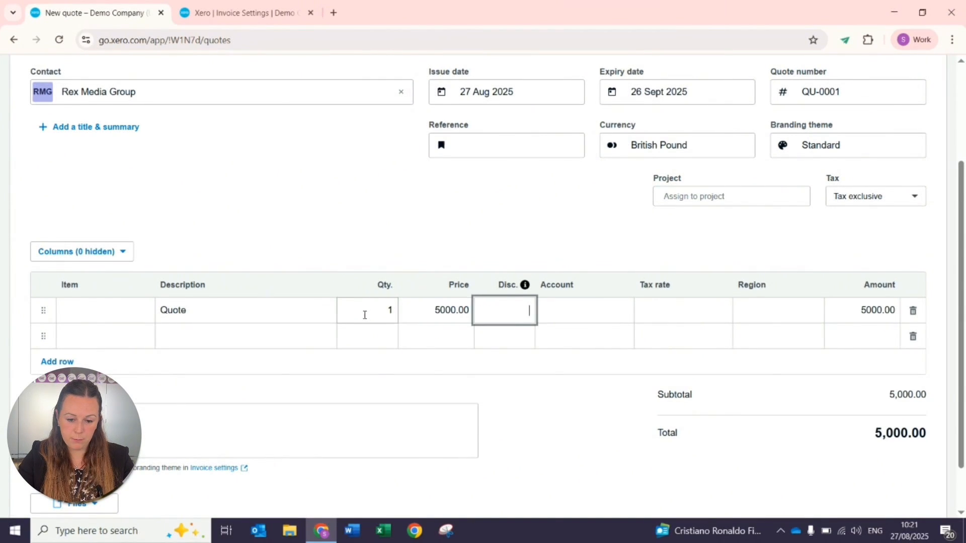
key("Tab")
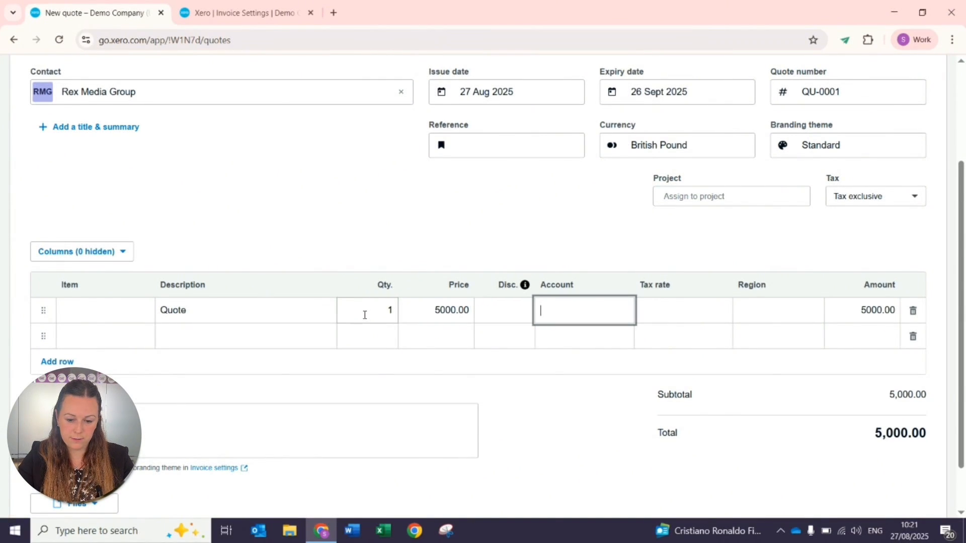
left_click(613, 310)
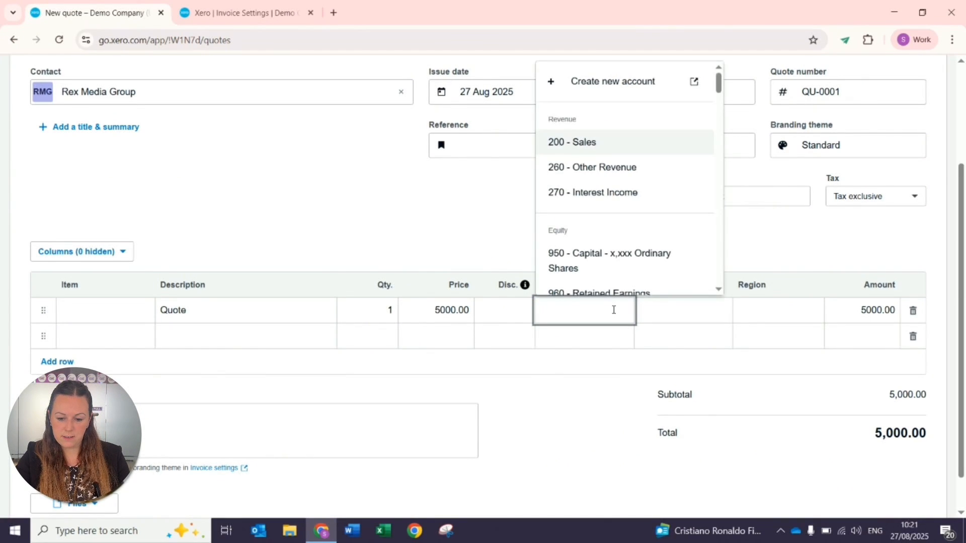
left_click(584, 136)
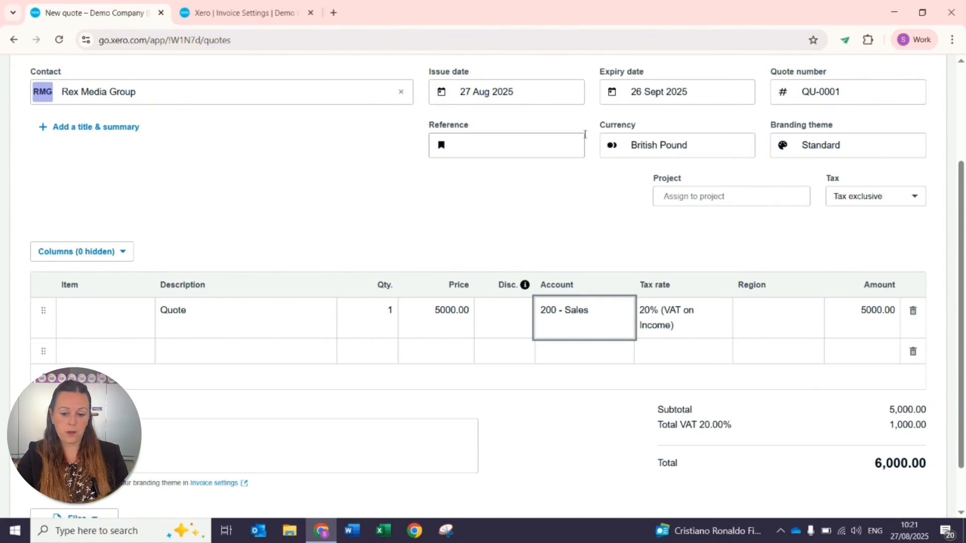
Look through the region tracking options for the line item without choosing one.
scroll(561, 272, "down", 1)
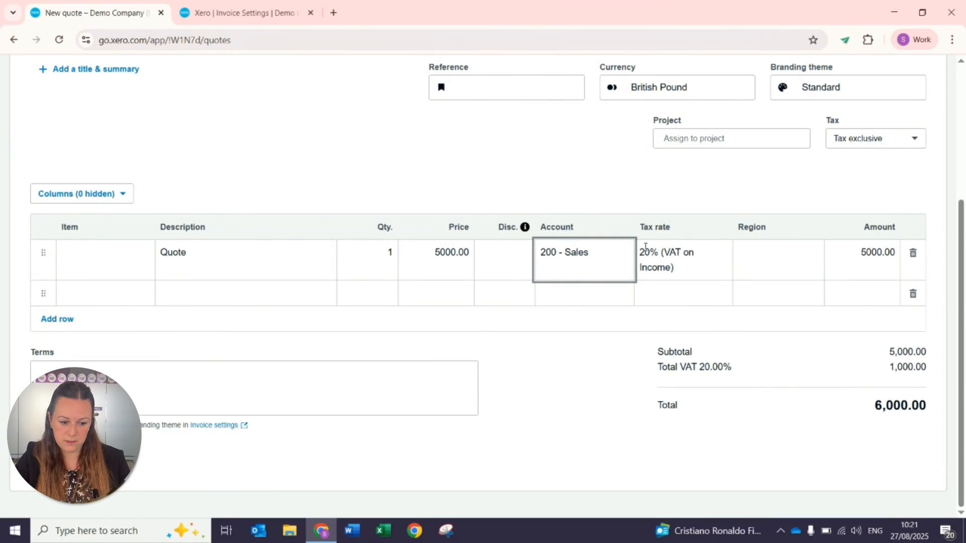
left_click(762, 254)
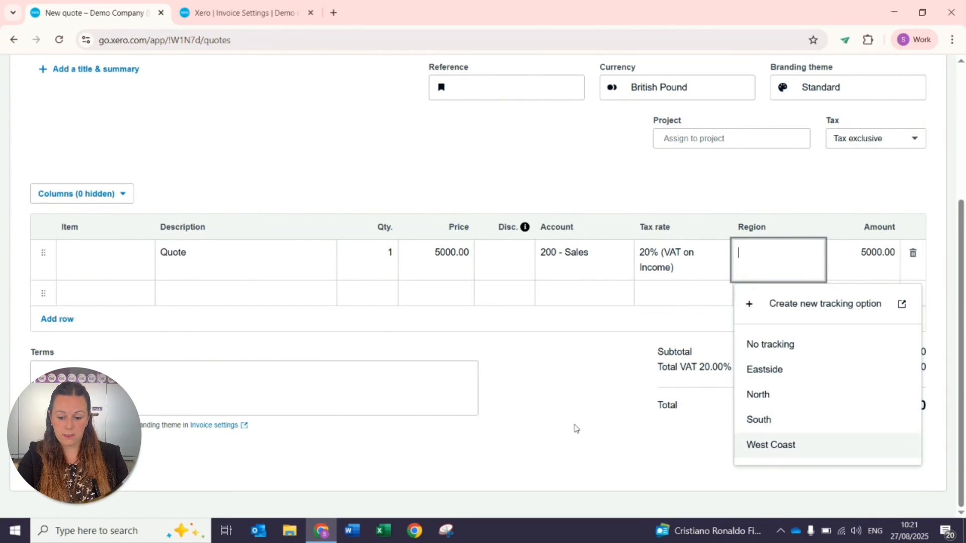
left_click(542, 412)
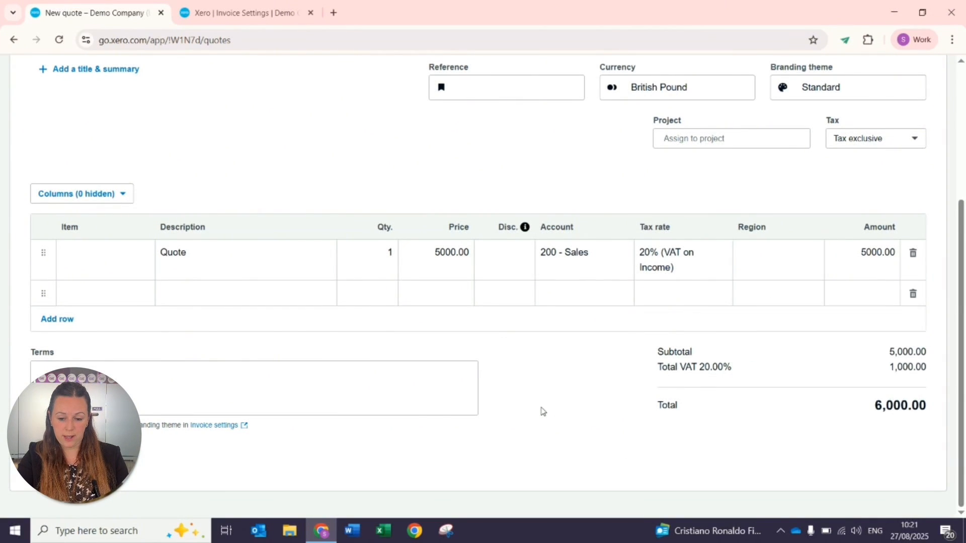
Check the quote terms of the Standard branding theme in the invoice settings and return to the new quote.
left_click(203, 375)
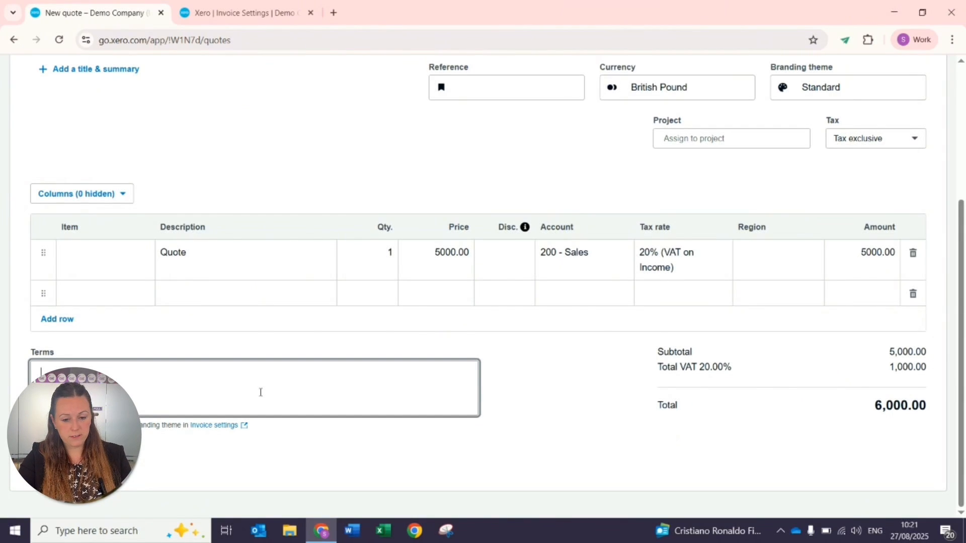
left_click(237, 13)
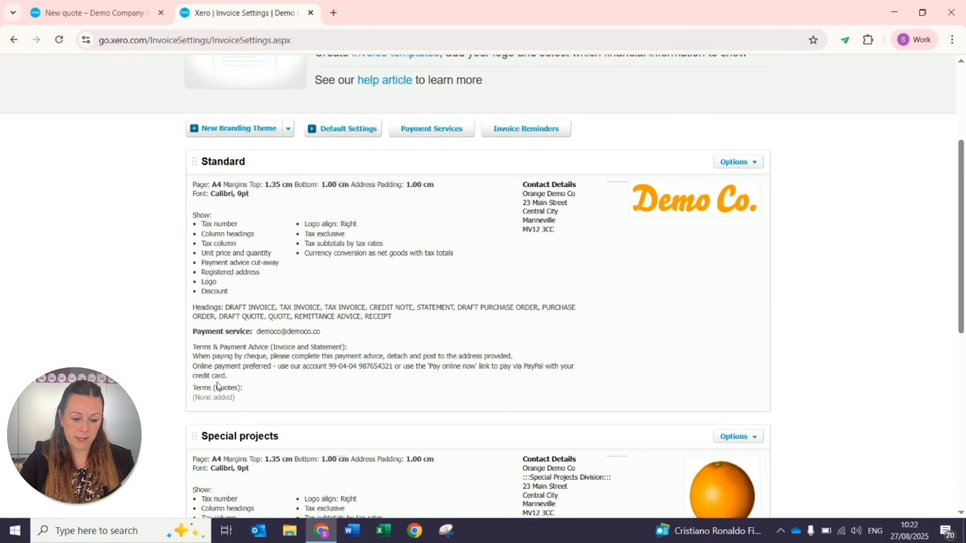
left_click_drag(199, 388, 217, 387)
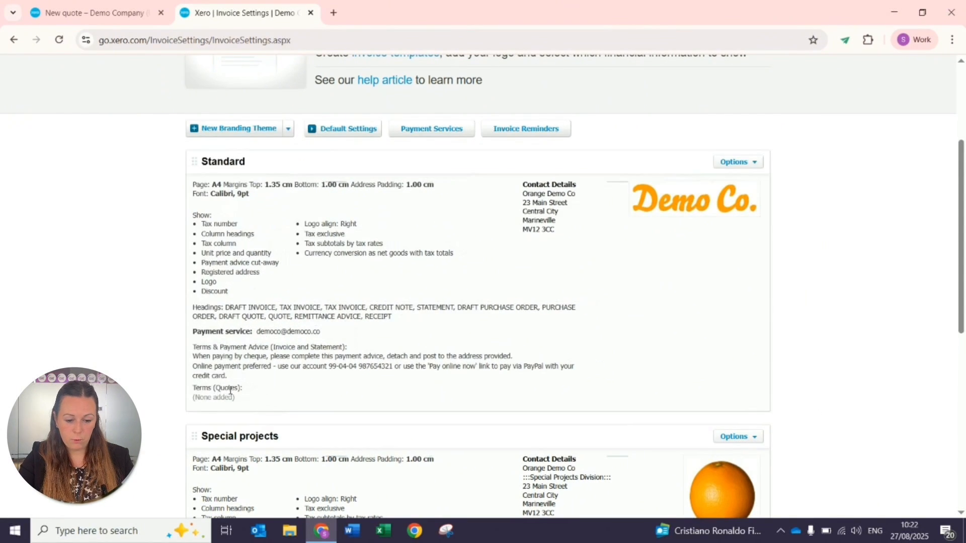
left_click(87, 18)
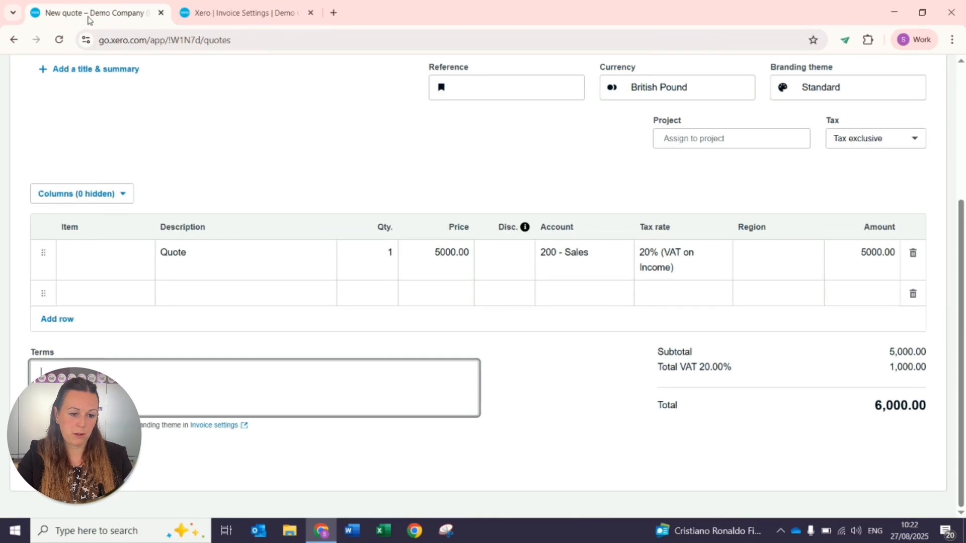
Review the save and send options and the quote's email message, and cancel without sending it.
scroll(569, 329, "up", 5)
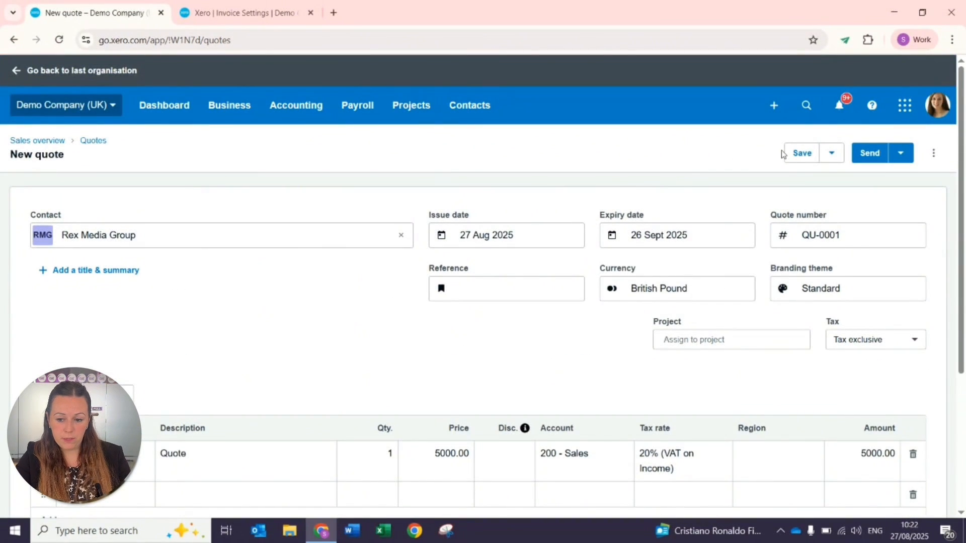
left_click(829, 155)
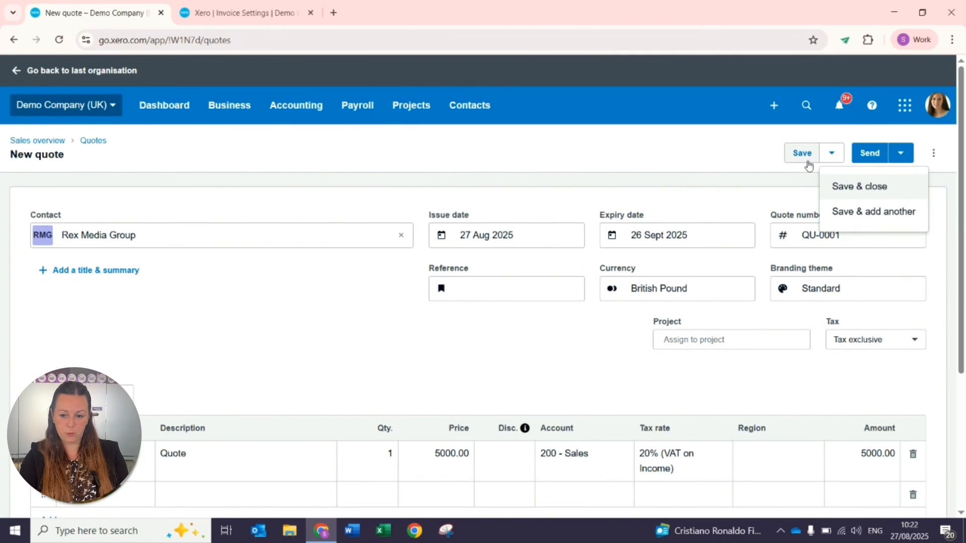
left_click(901, 153)
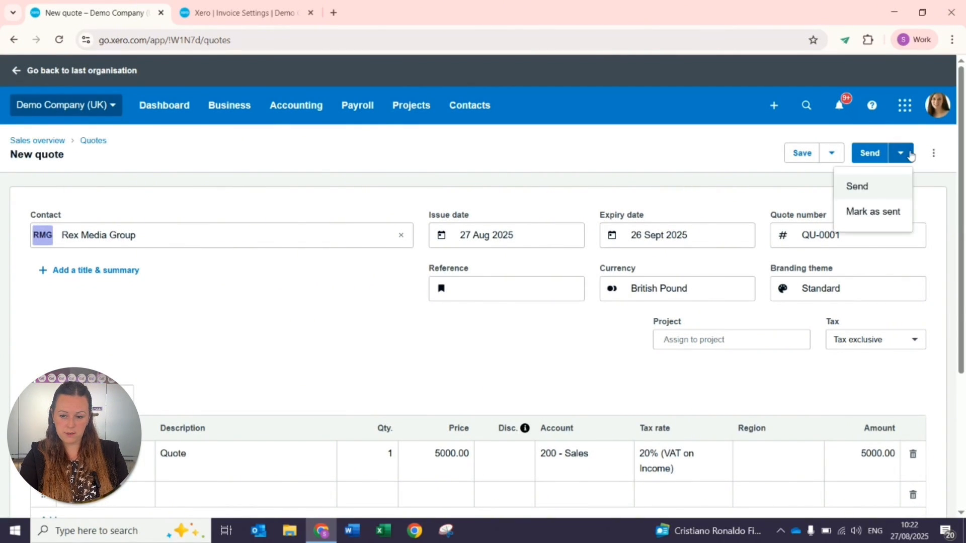
left_click(867, 189)
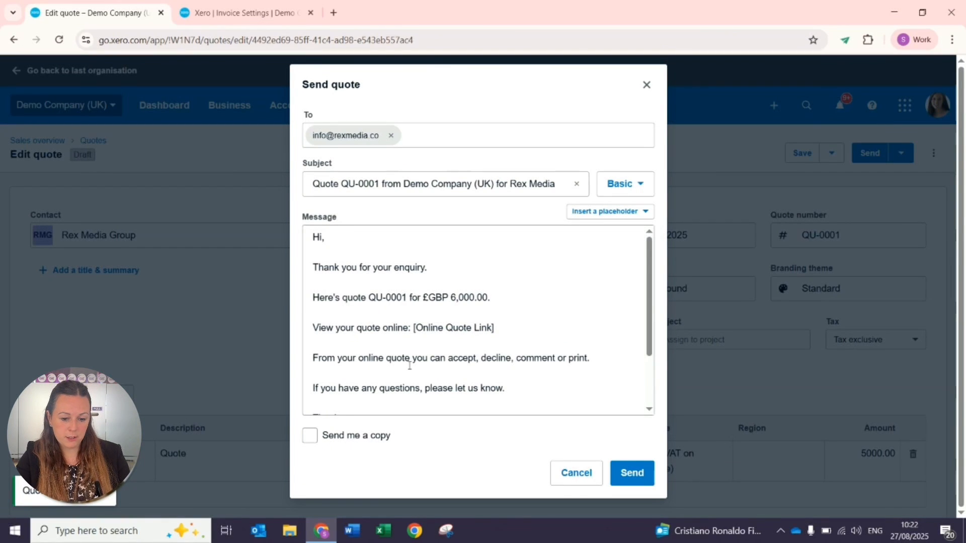
scroll(458, 298, "down", 2)
scroll(458, 298, "up", 2)
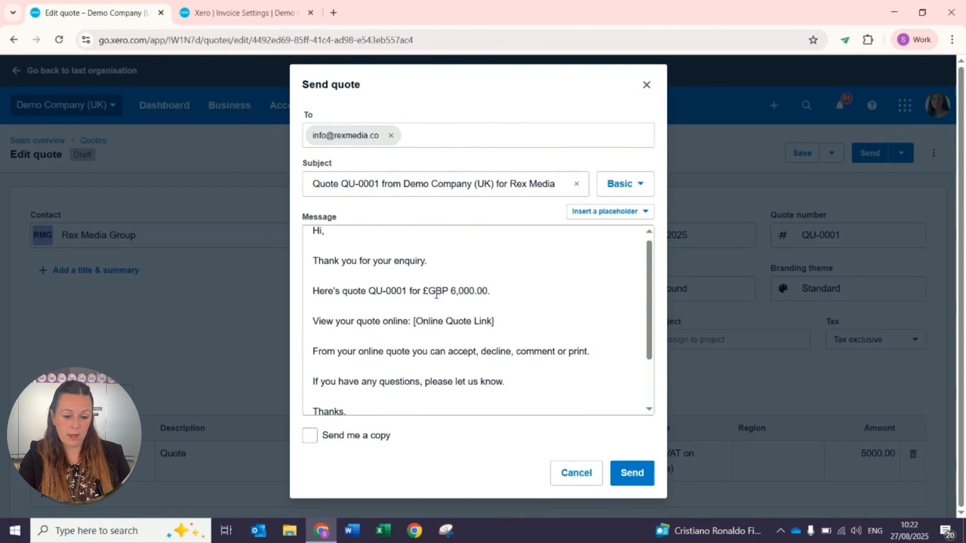
scroll(425, 406, "down", 2)
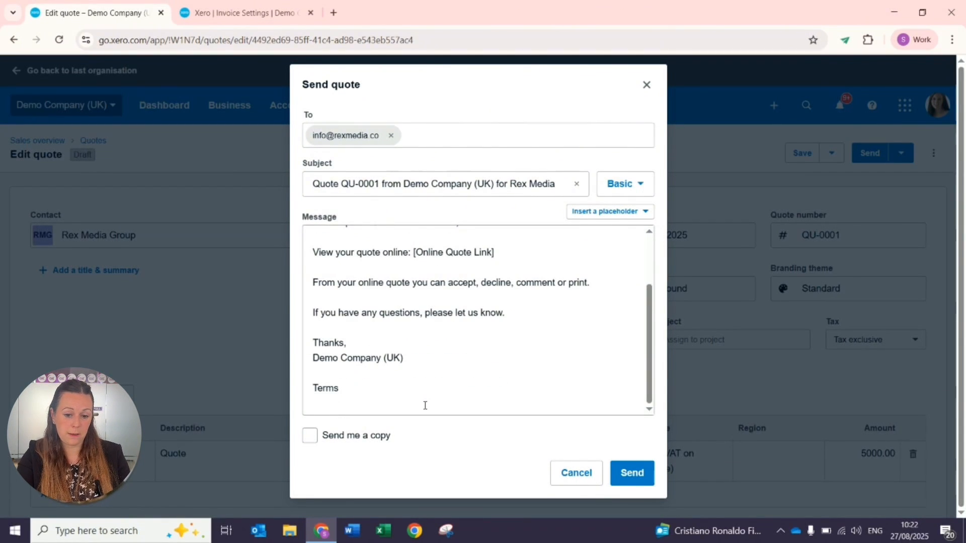
left_click(568, 475)
Mark the quote as sent and return to the list of quotes.
left_click(909, 154)
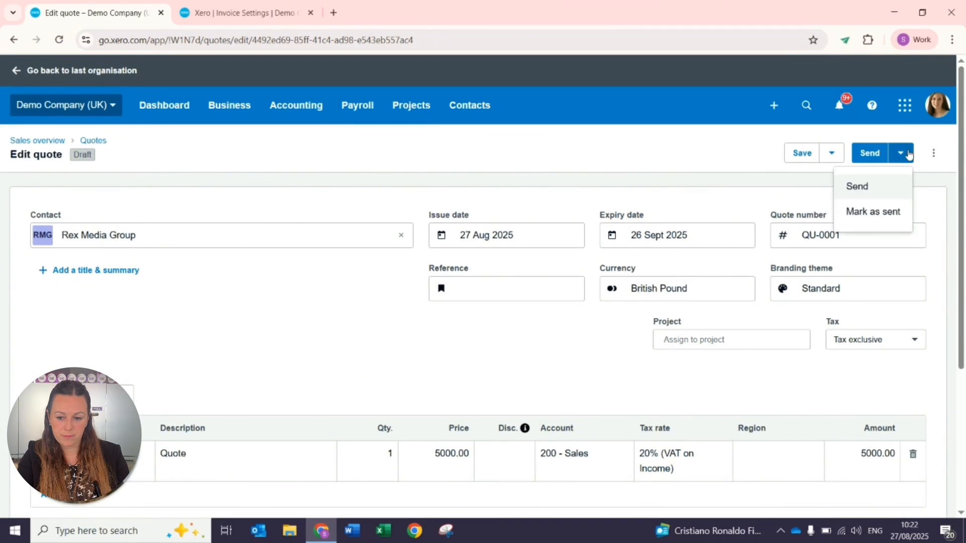
left_click(861, 217)
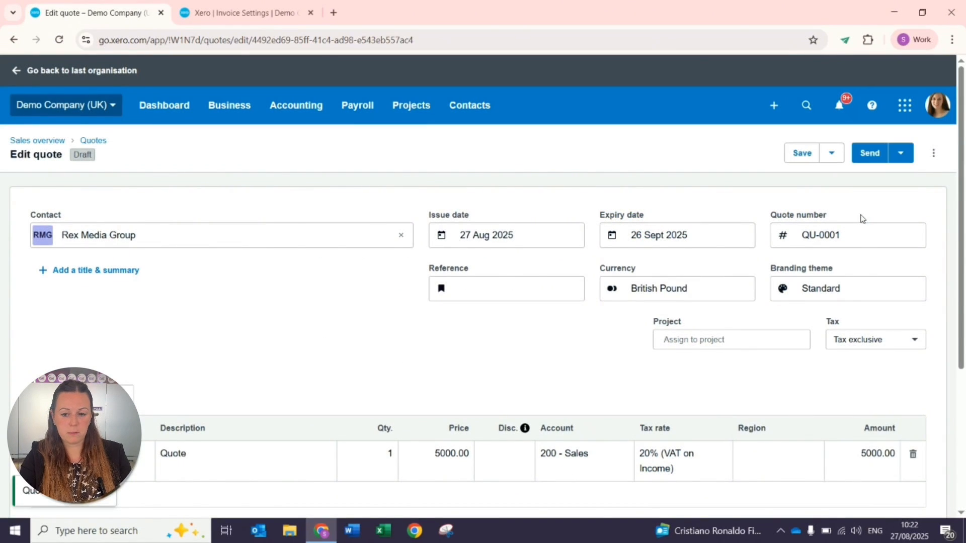
left_click(93, 140)
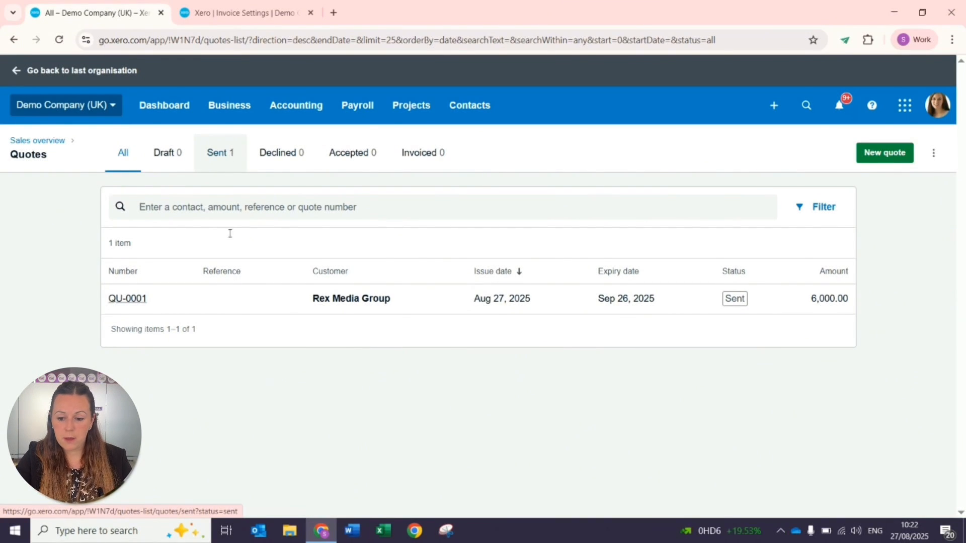
Open the sent Rex Media Group quote, review its further actions, and mark it as accepted.
left_click(229, 314)
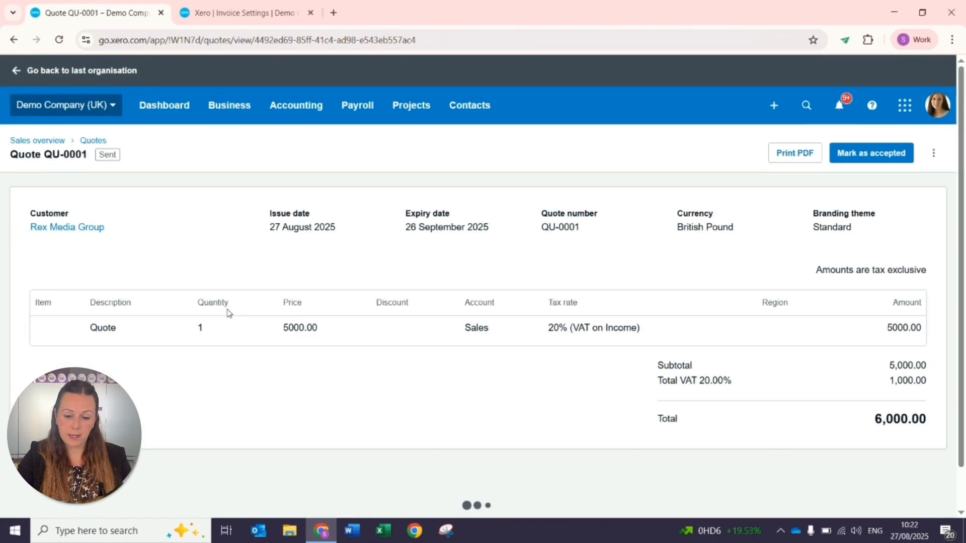
left_click(932, 153)
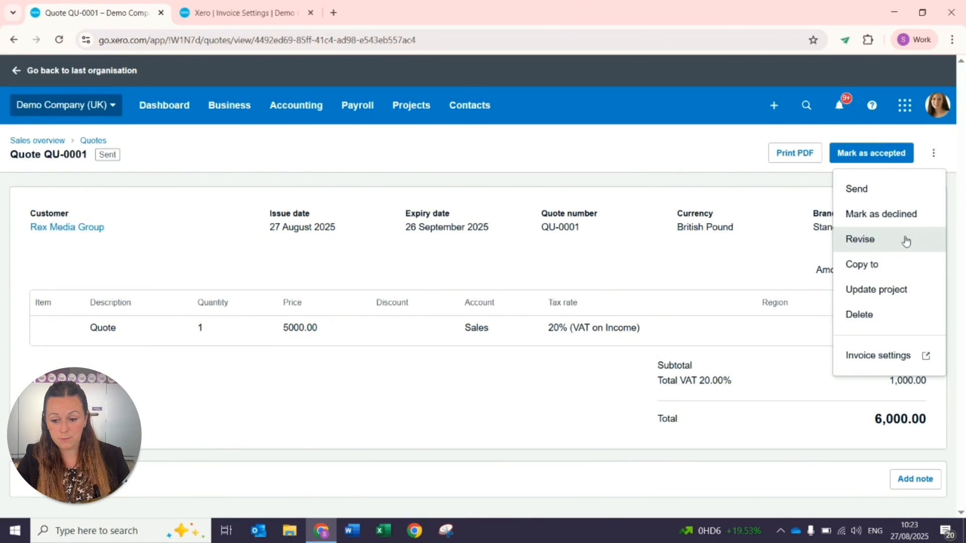
left_click(876, 157)
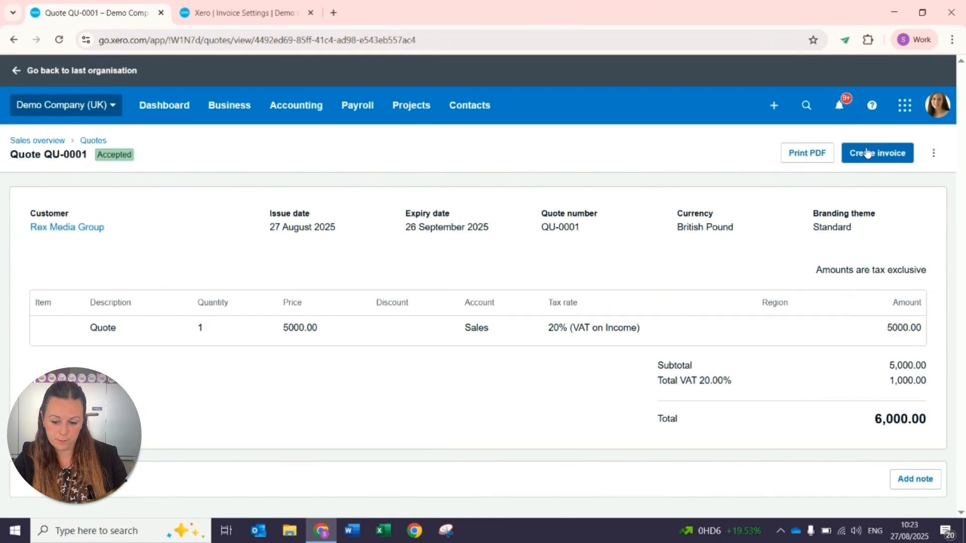
Create an invoice from the accepted quote with the Mark as invoiced option enabled.
left_click(867, 153)
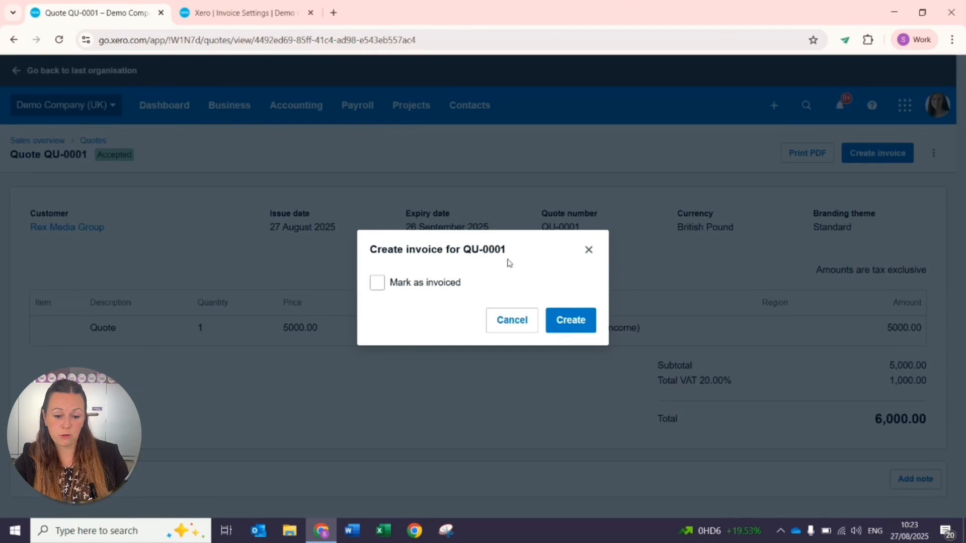
left_click(373, 287)
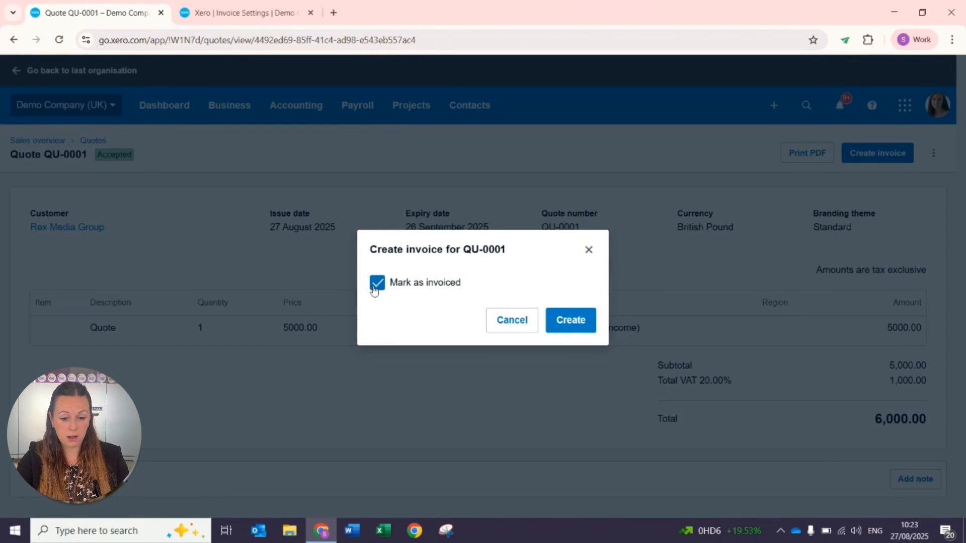
left_click(564, 322)
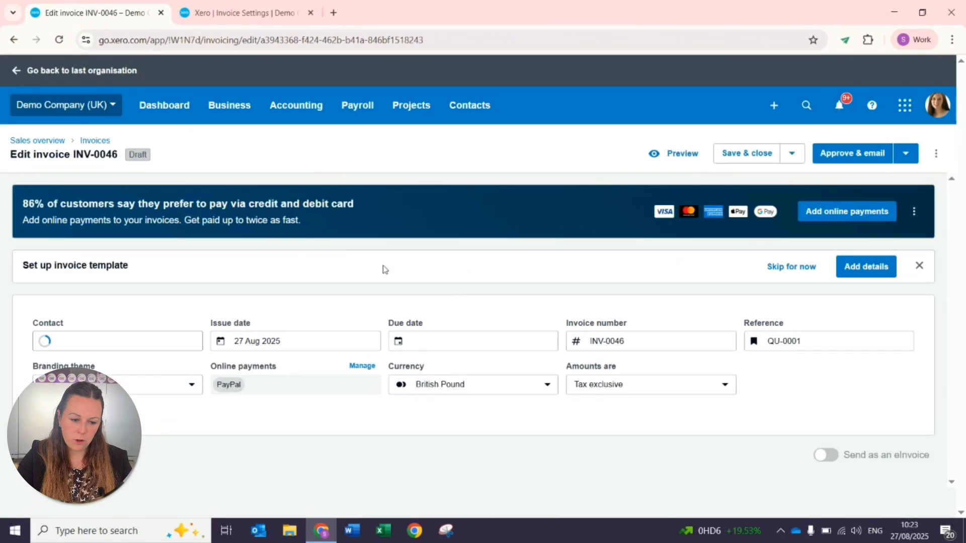
Review the draft invoice's contact details, line item description, sales account, tax rate and totals carried over from the quote.
scroll(259, 313, "down", 3)
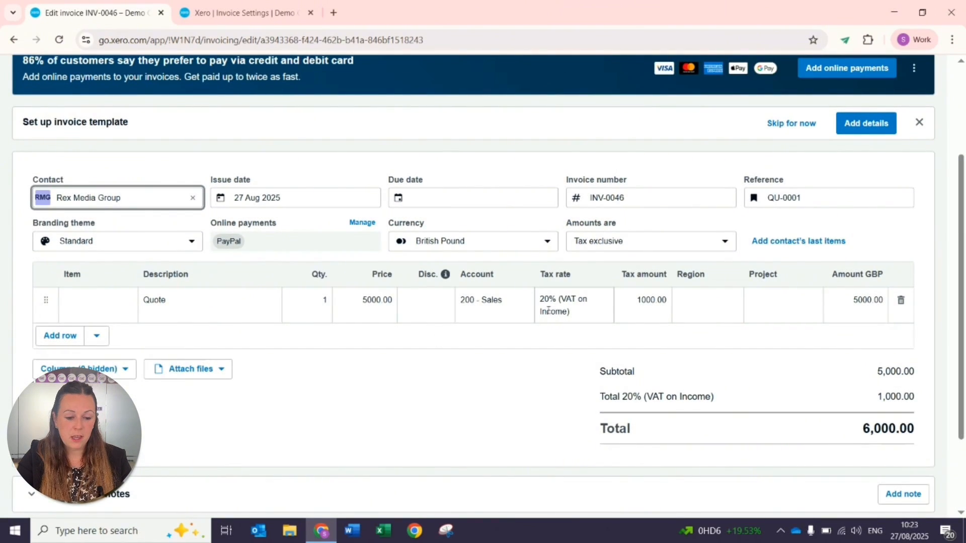
left_click(189, 297)
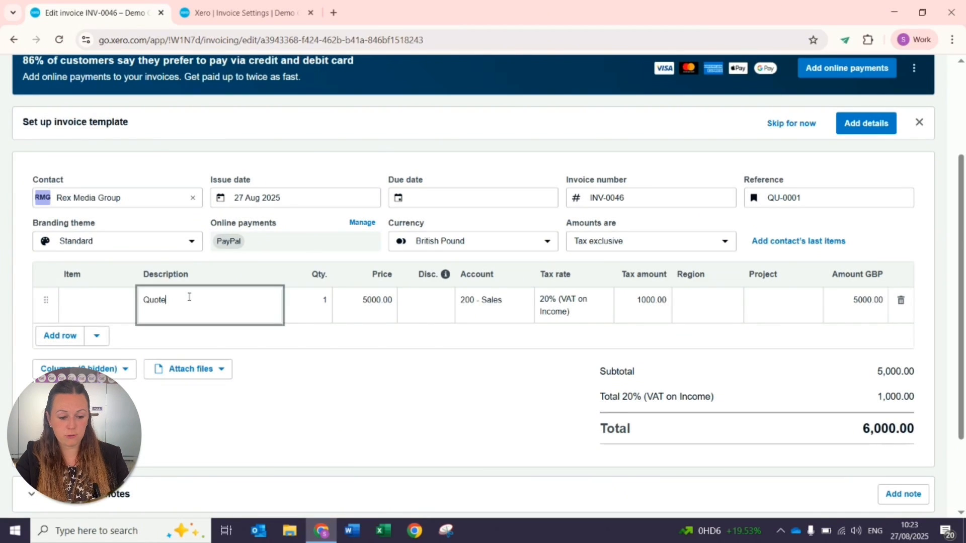
left_click_drag(190, 297, 143, 300)
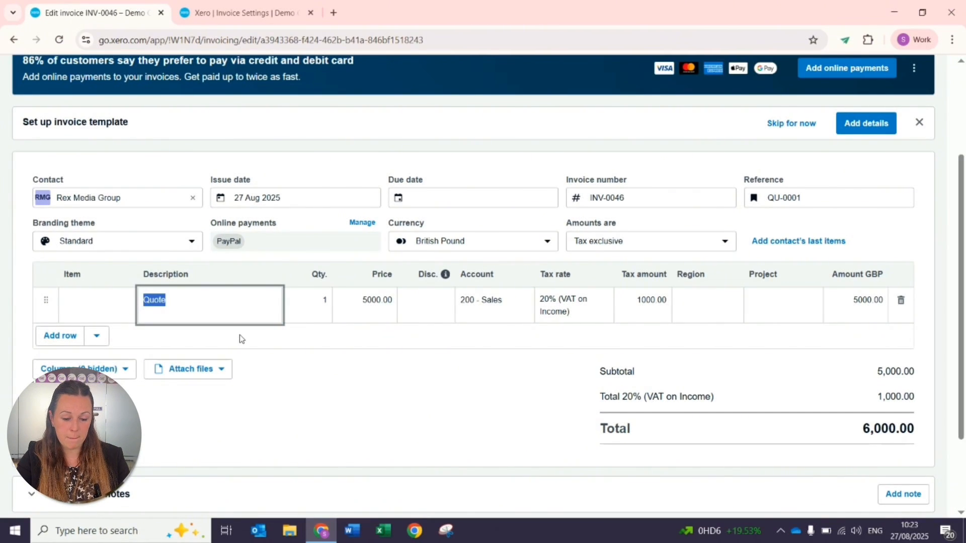
left_click(426, 365)
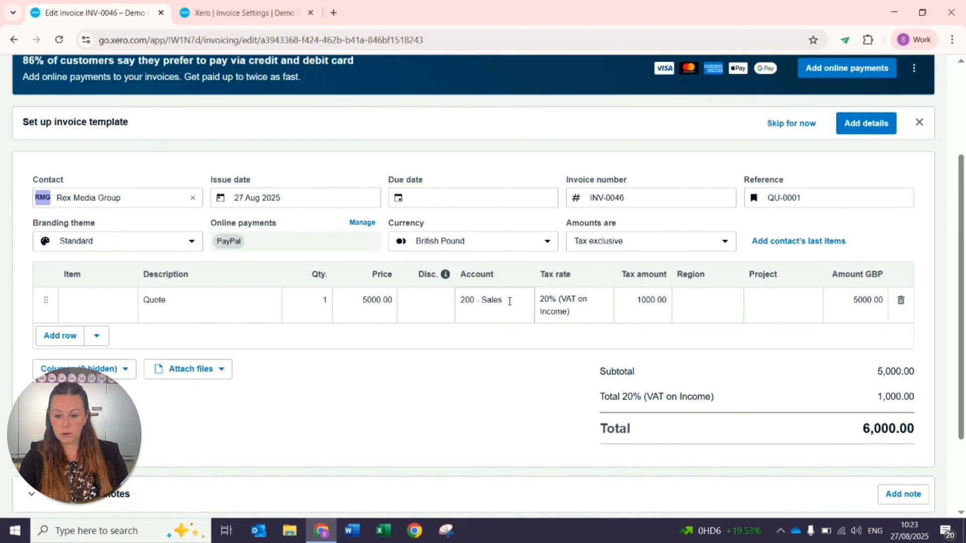
scroll(511, 302, "down", 1)
scroll(508, 306, "up", 2)
scroll(509, 303, "down", 2)
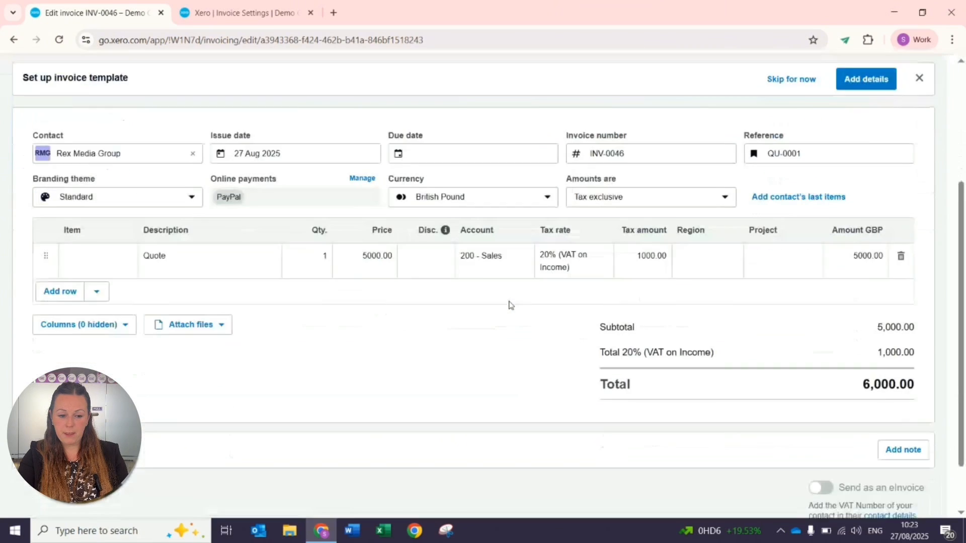
scroll(510, 305, "up", 2)
scroll(508, 304, "up", 1)
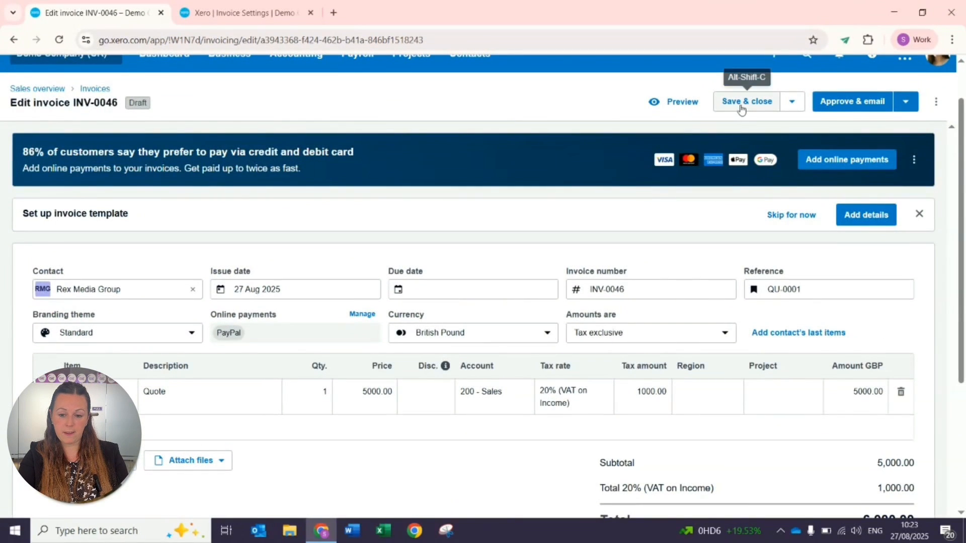